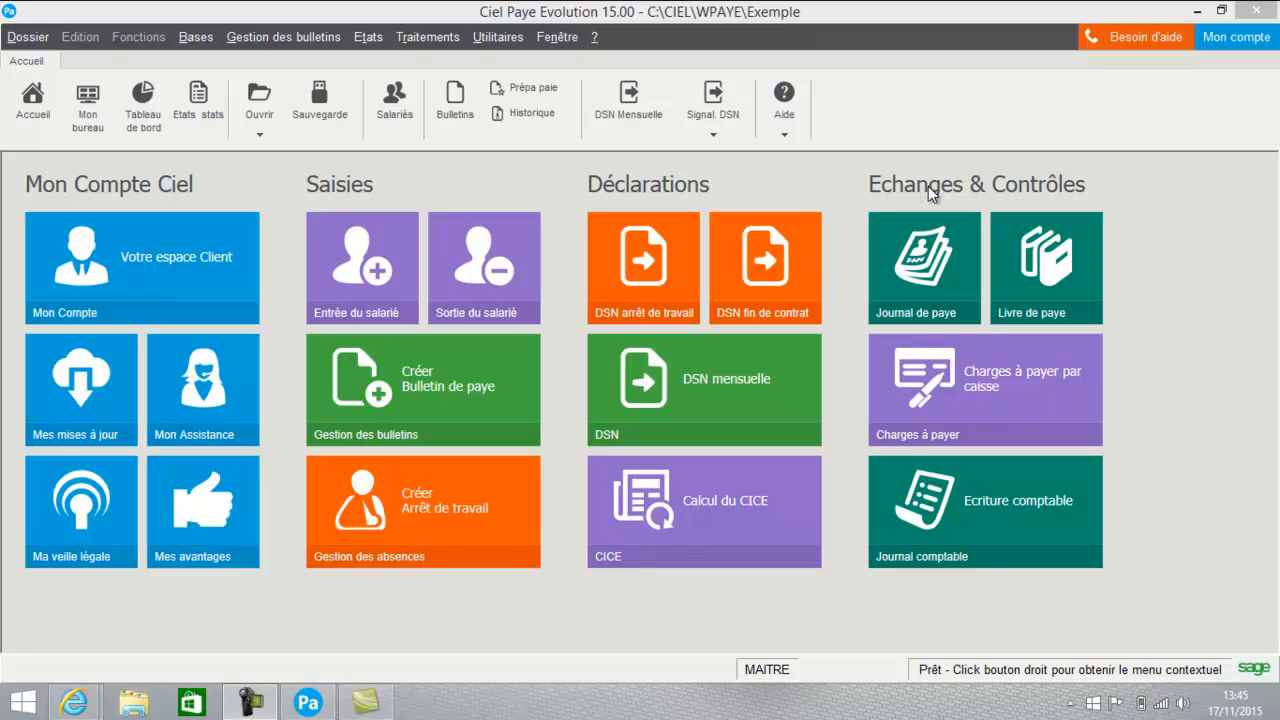
Review the company's BNP bank record, including its accounting settings, address and IBAN domiciliation details.
{"action": "left_click", "coordinate": [195, 39]}
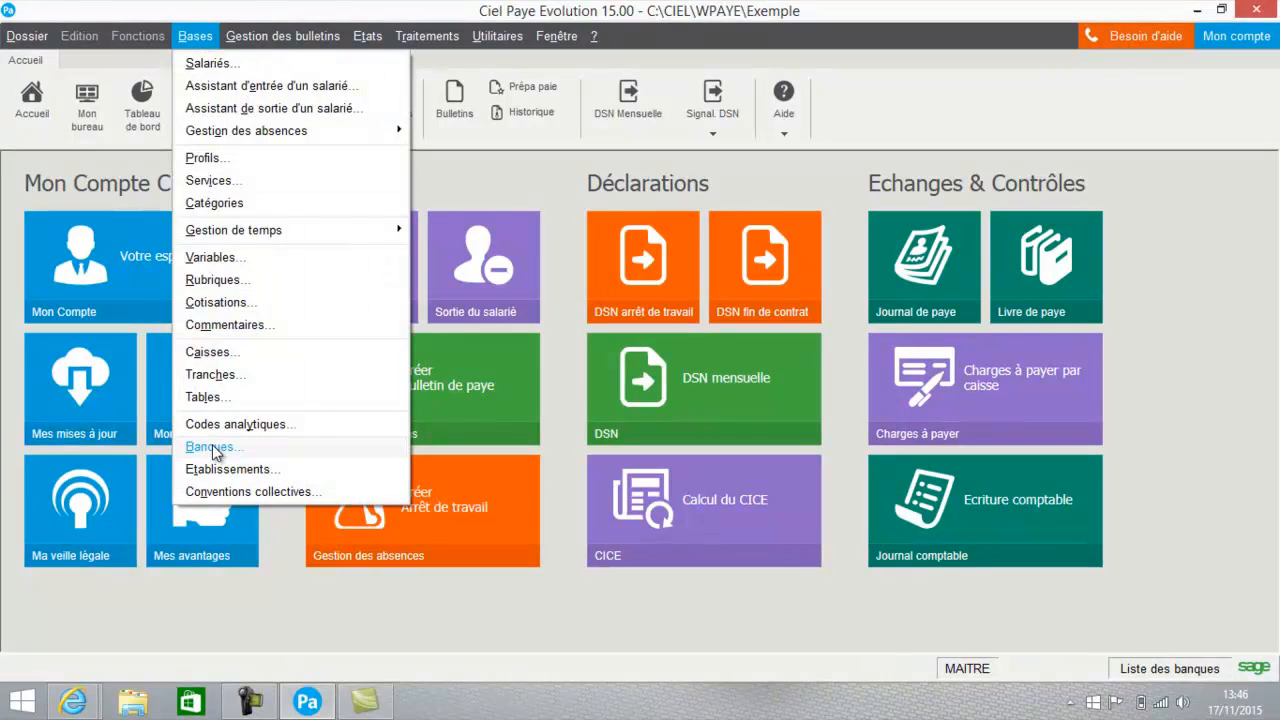
{"action": "left_click", "coordinate": [212, 449]}
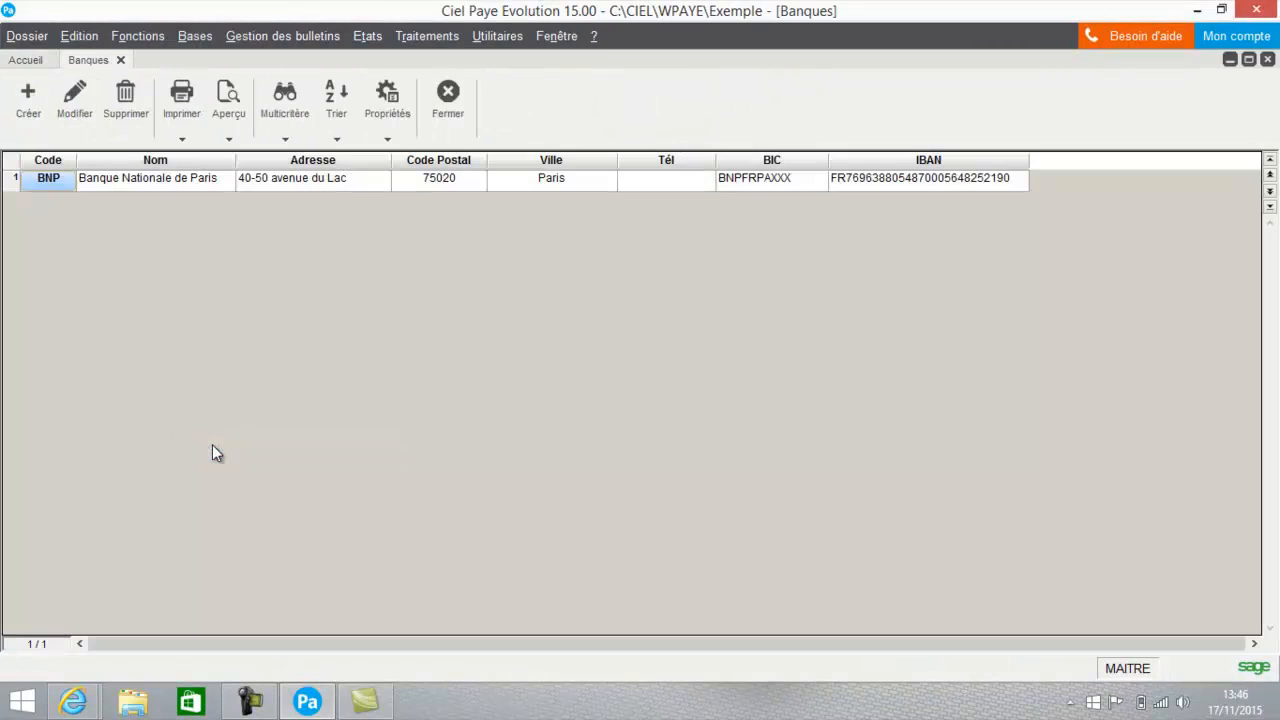
{"action": "left_click", "coordinate": [140, 179]}
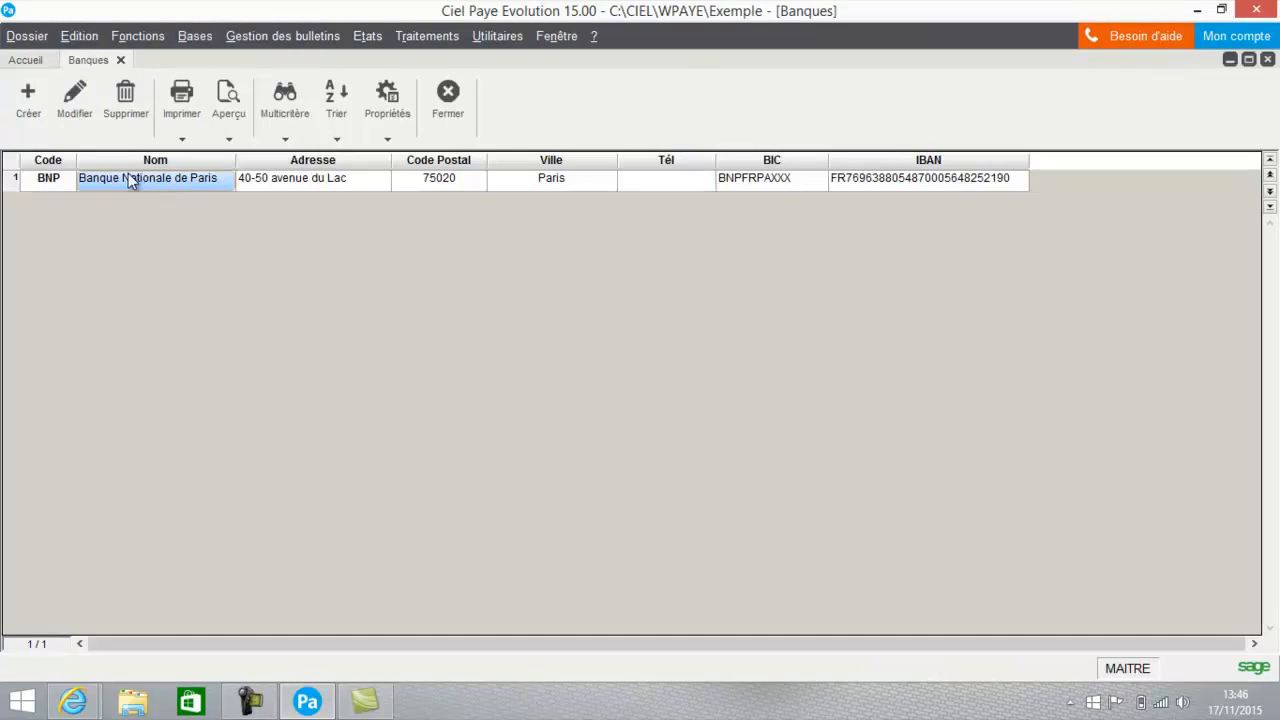
{"action": "left_click", "coordinate": [75, 110]}
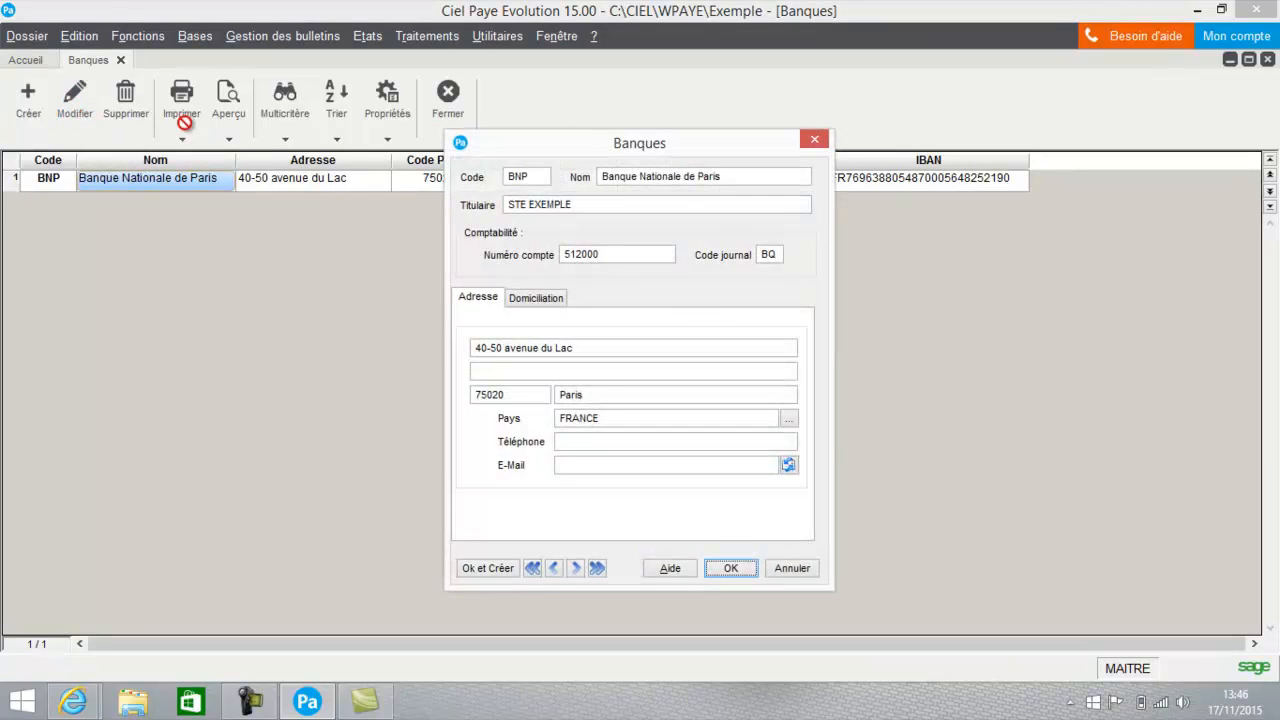
{"action": "left_click", "coordinate": [565, 256]}
{"action": "left_click", "coordinate": [530, 300]}
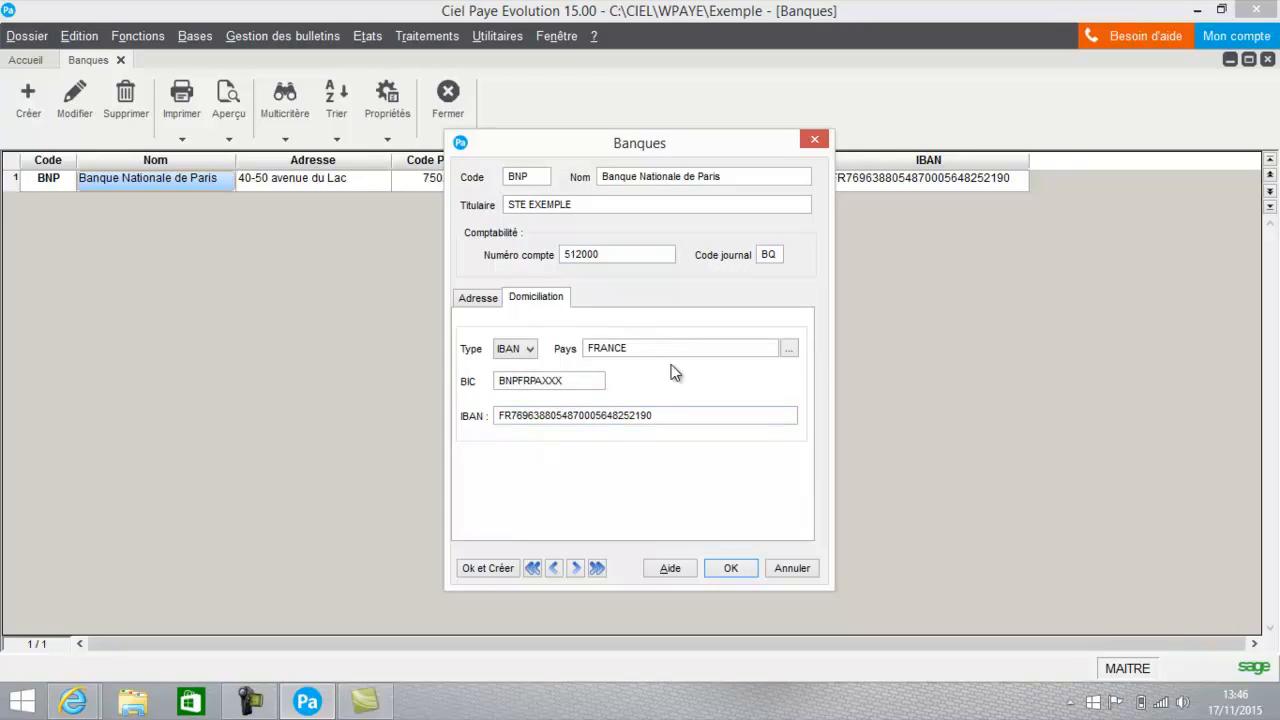
{"action": "left_click", "coordinate": [734, 574]}
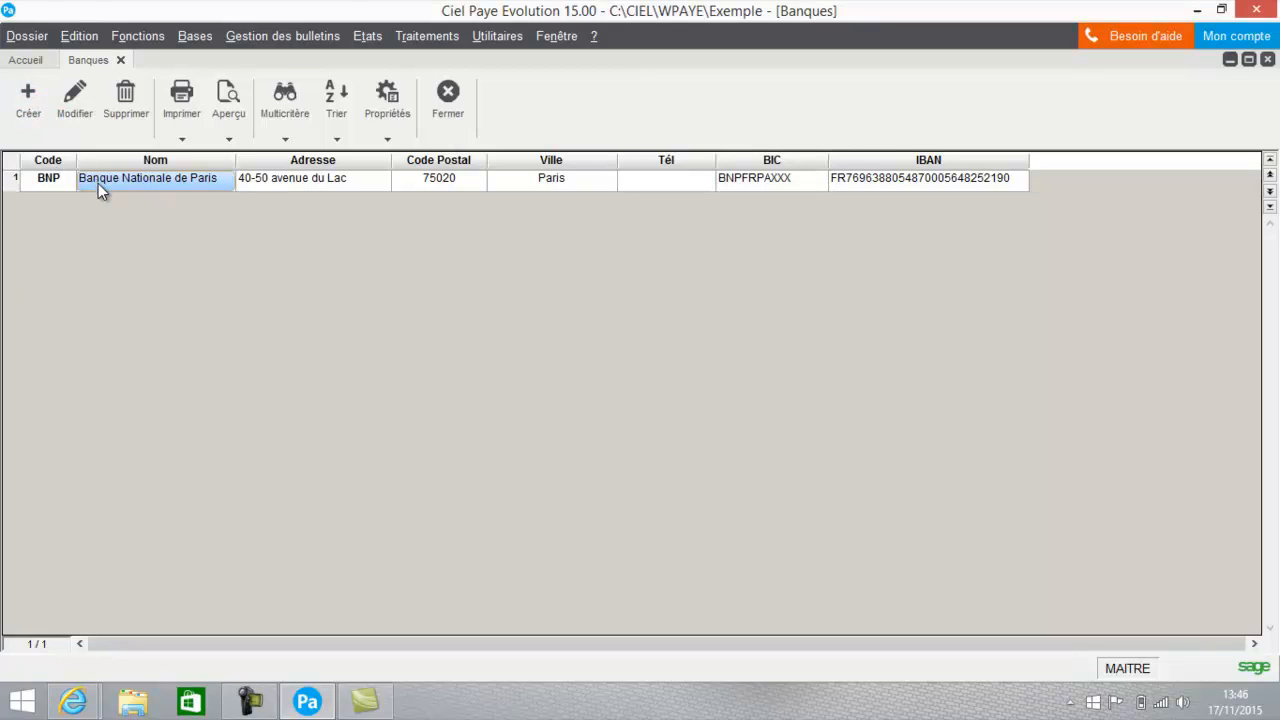
{"action": "left_click", "coordinate": [75, 98]}
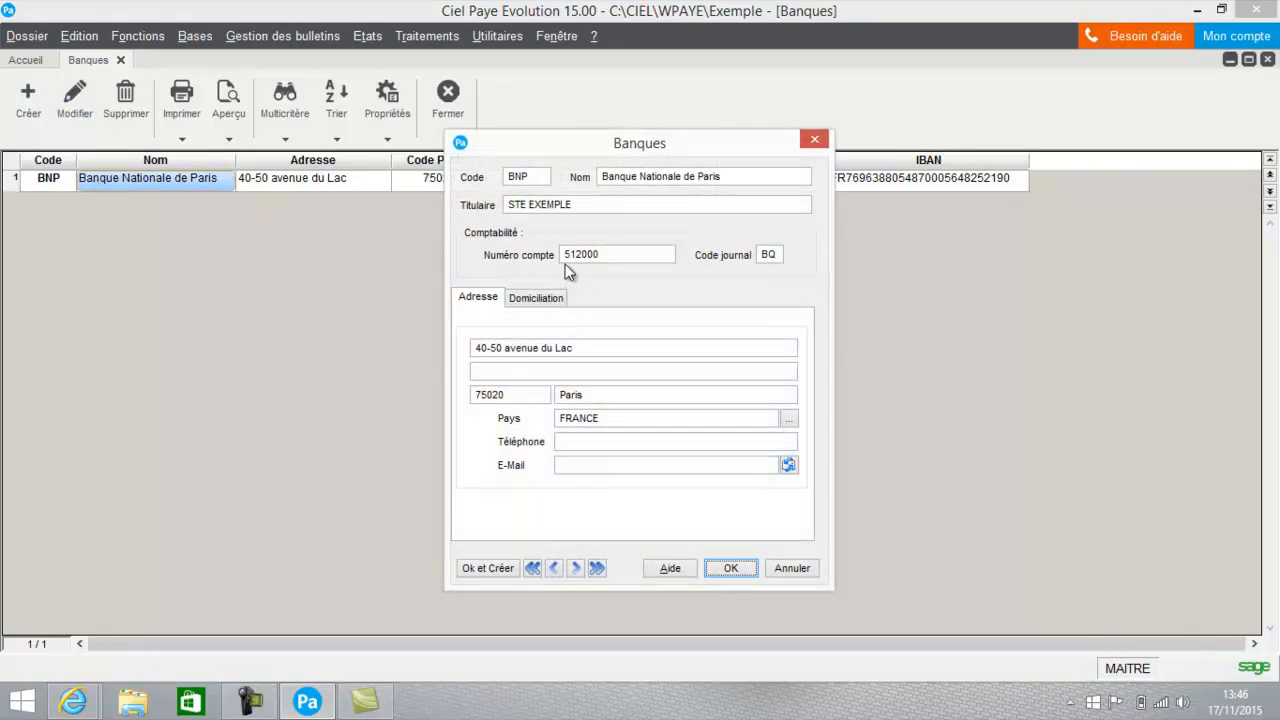
{"action": "left_click", "coordinate": [790, 568]}
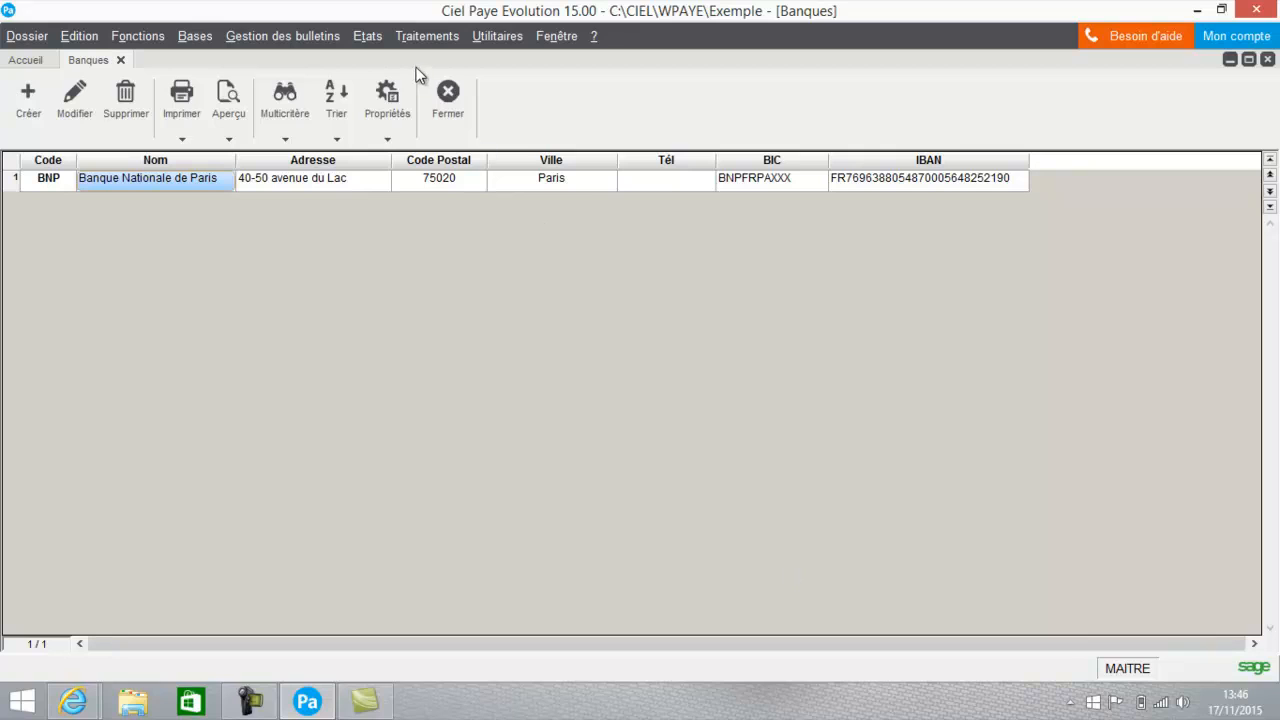
Review the bank details, payment mode and paying bank in the record of employee S001.
{"action": "left_click", "coordinate": [193, 38]}
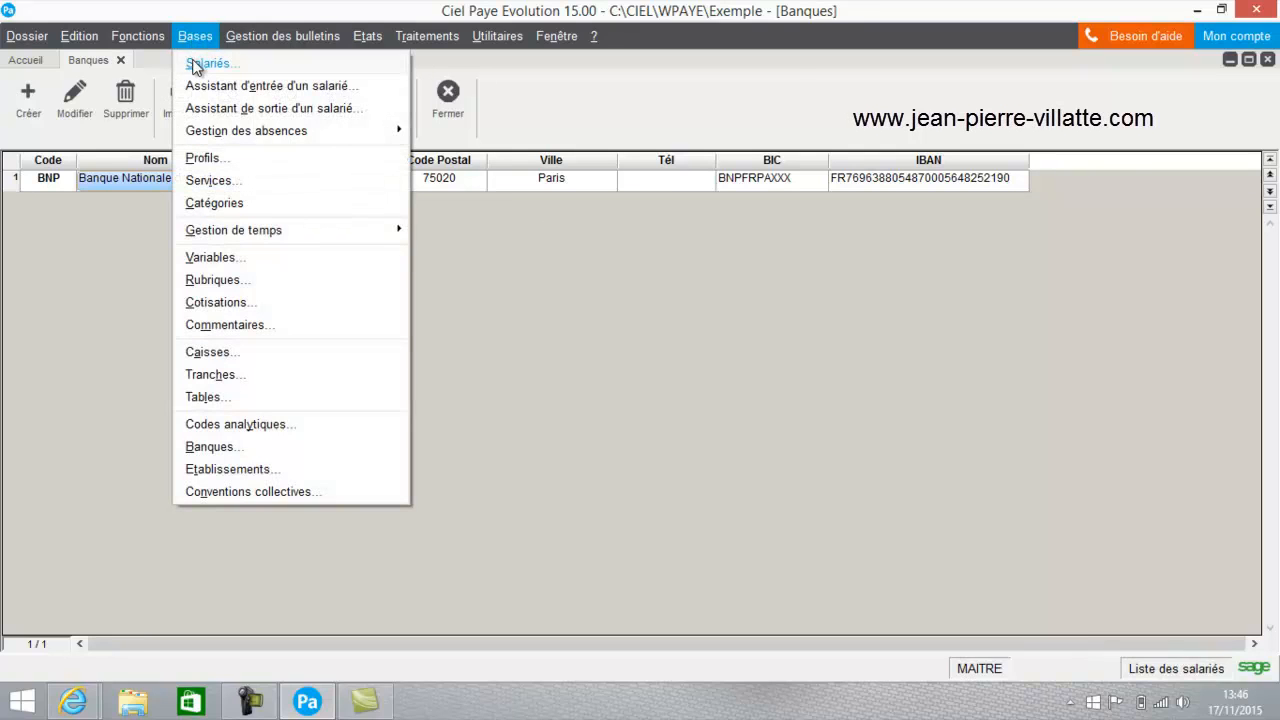
{"action": "left_click", "coordinate": [200, 63]}
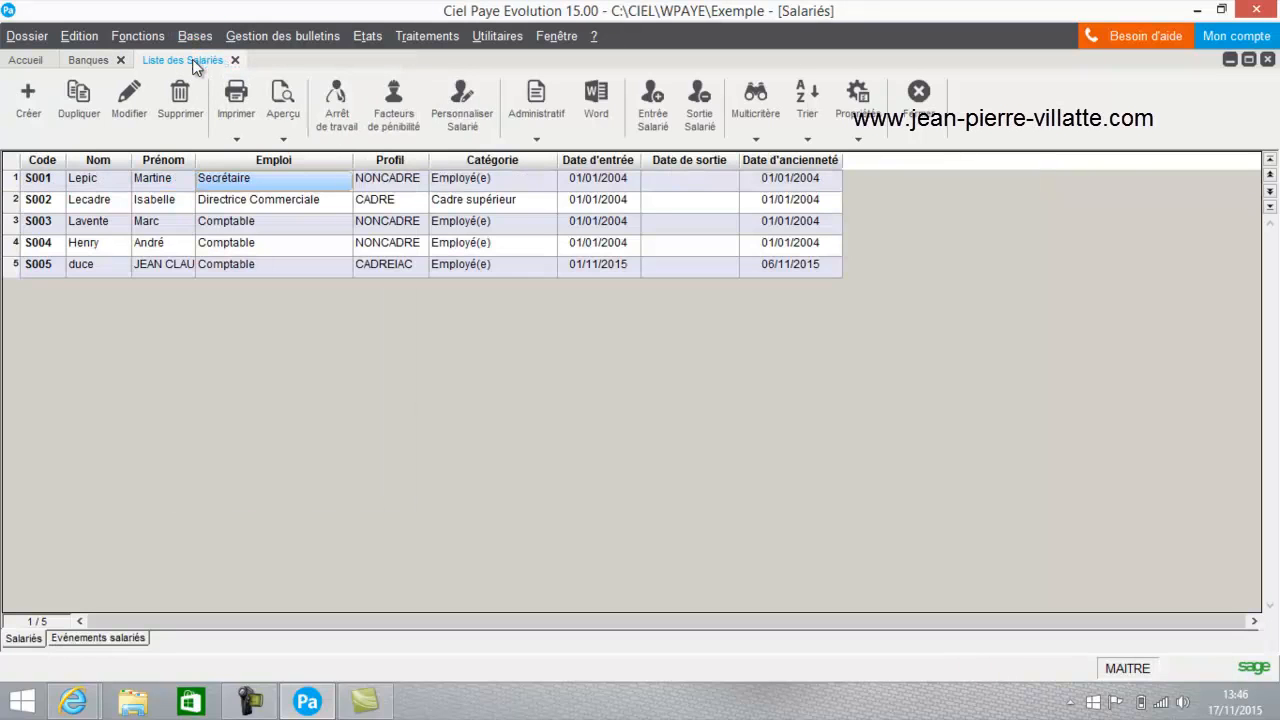
{"action": "left_click", "coordinate": [168, 180]}
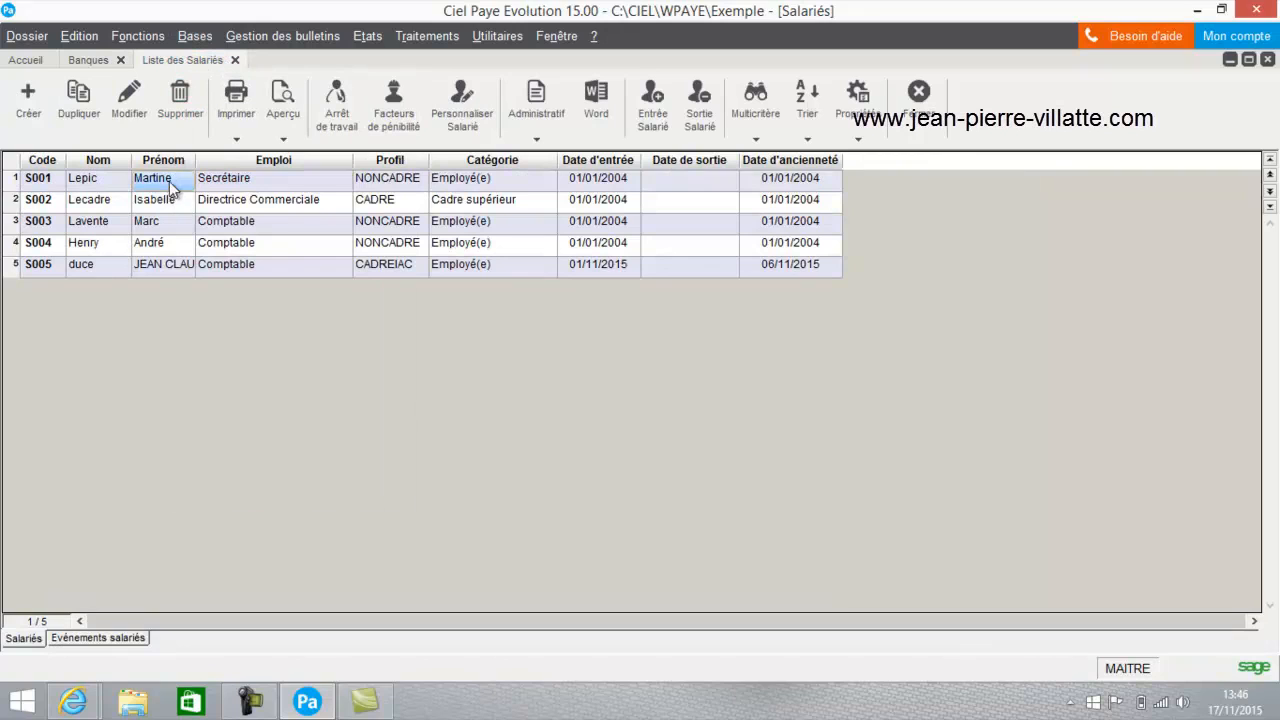
{"action": "left_click", "coordinate": [129, 105]}
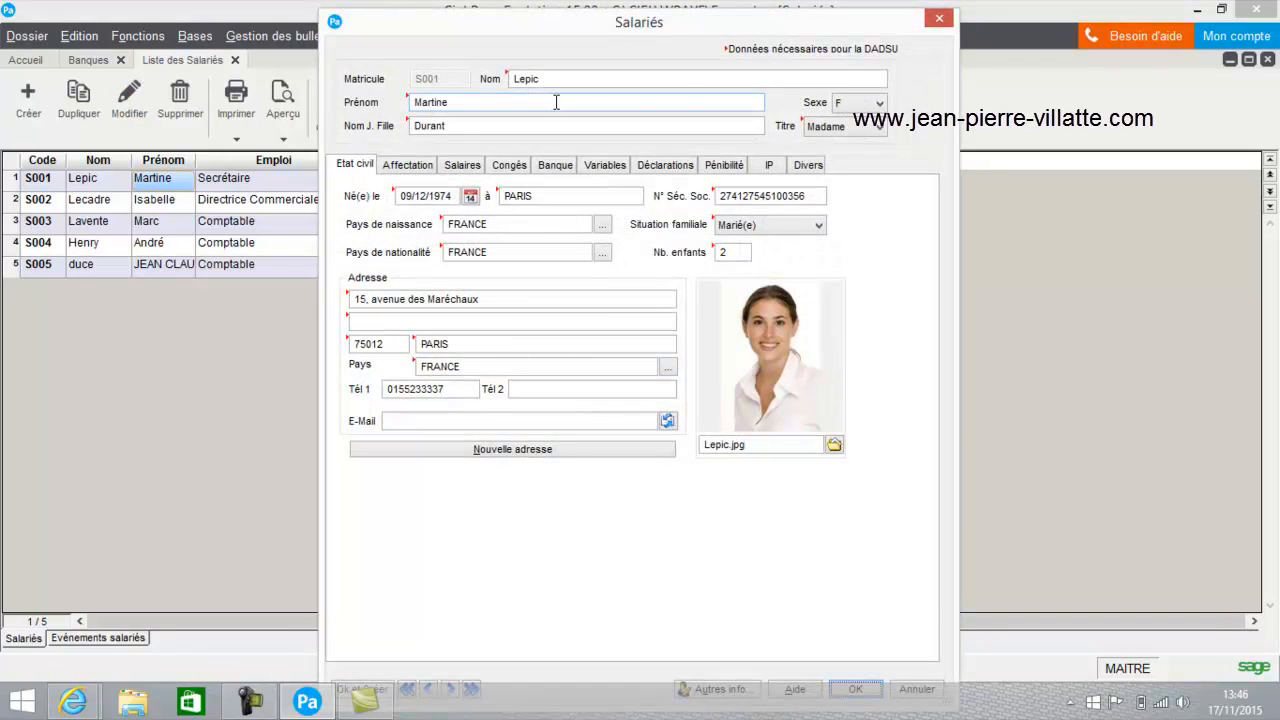
{"action": "left_click", "coordinate": [545, 172]}
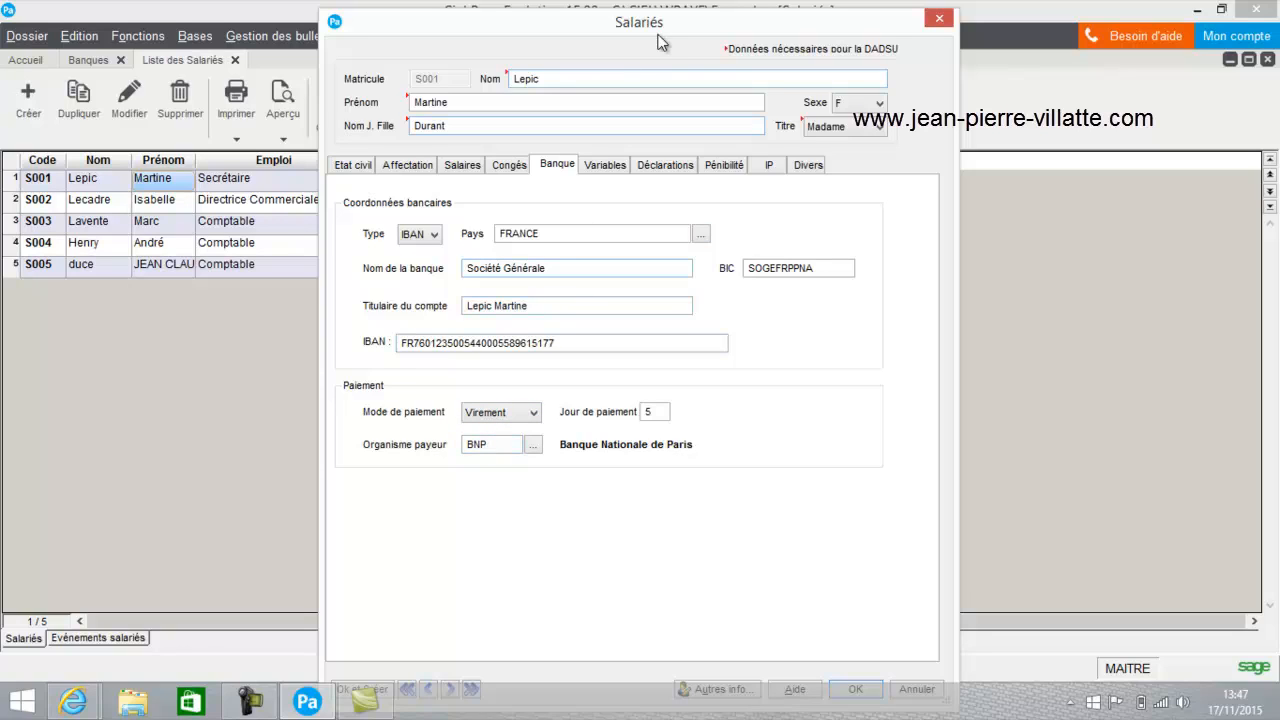
{"action": "left_click_drag", "start_coordinate": [676, 29], "coordinate": [680, 16]}
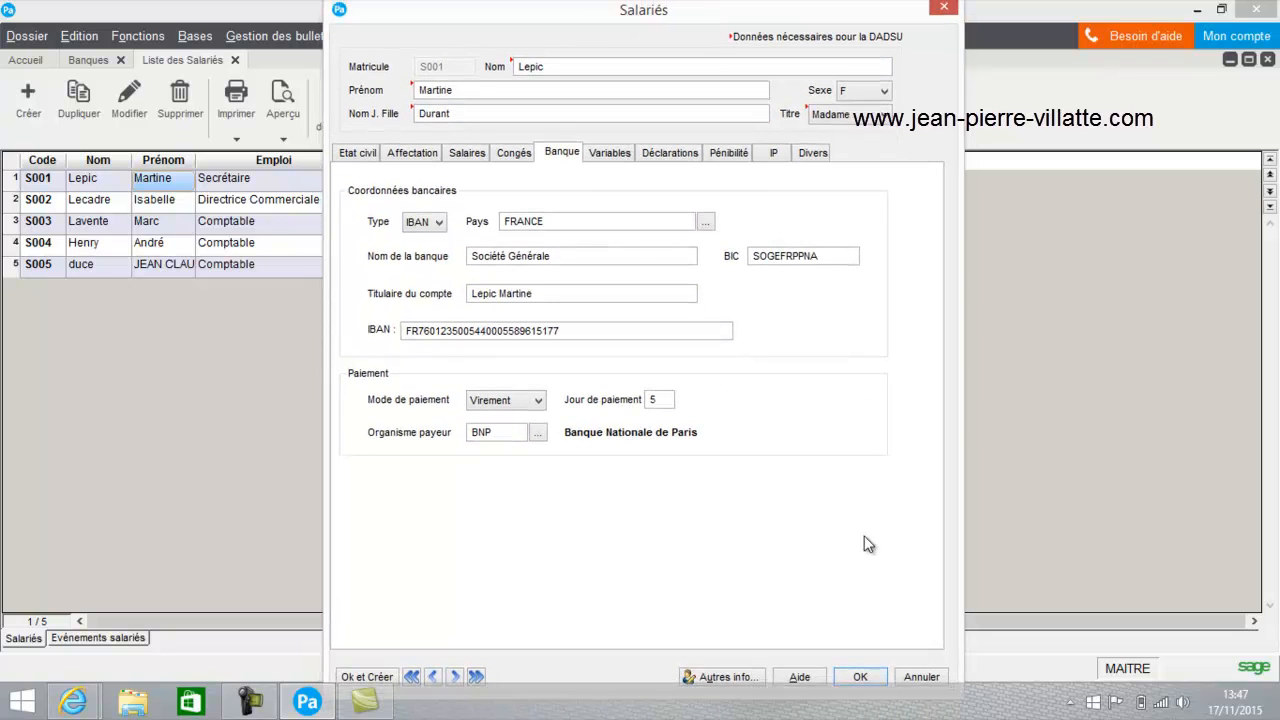
{"action": "left_click", "coordinate": [866, 681]}
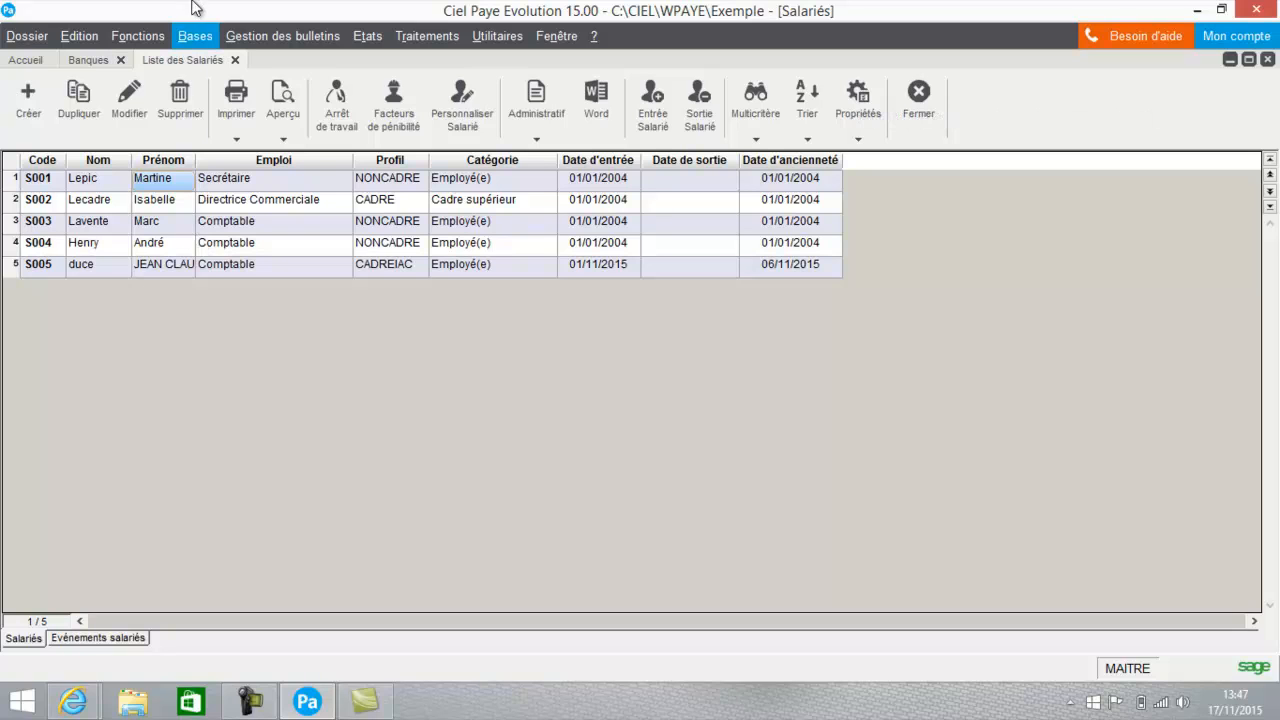
Open the payments report settings and check the list of available paying banks, keeping BNP.
{"action": "left_click", "coordinate": [195, 36]}
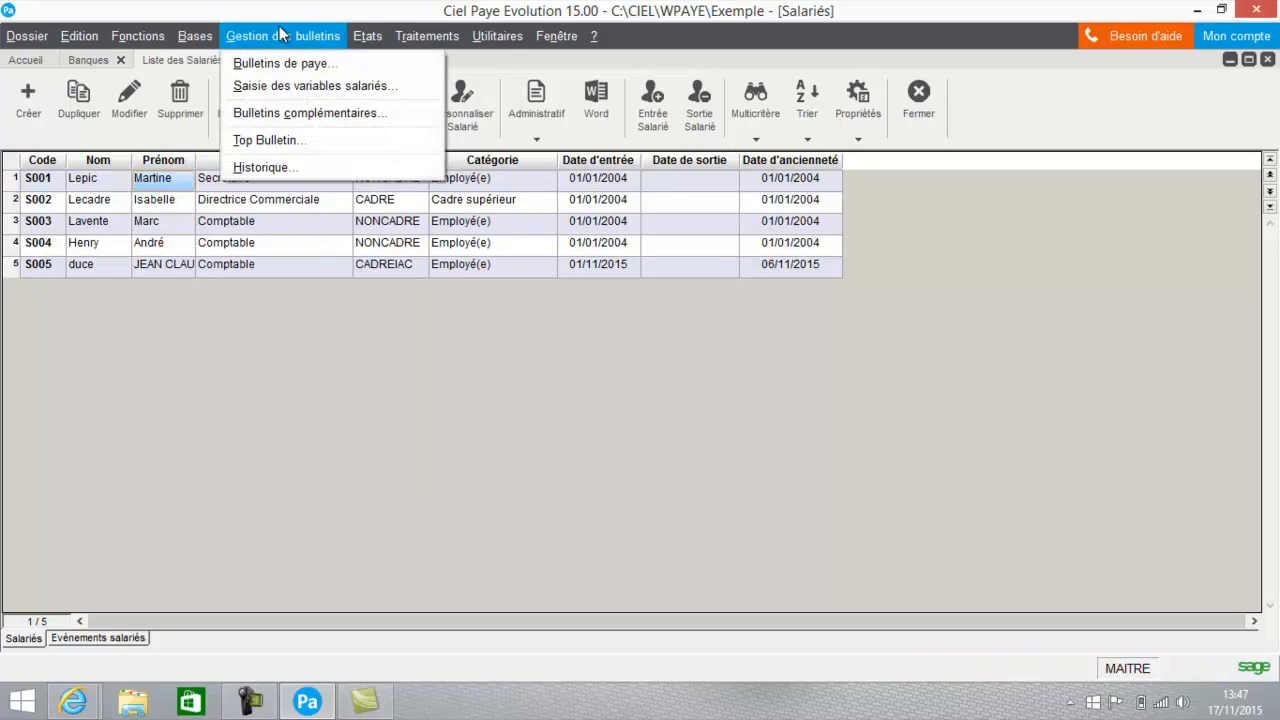
{"action": "mouse_move", "coordinate": [360, 39]}
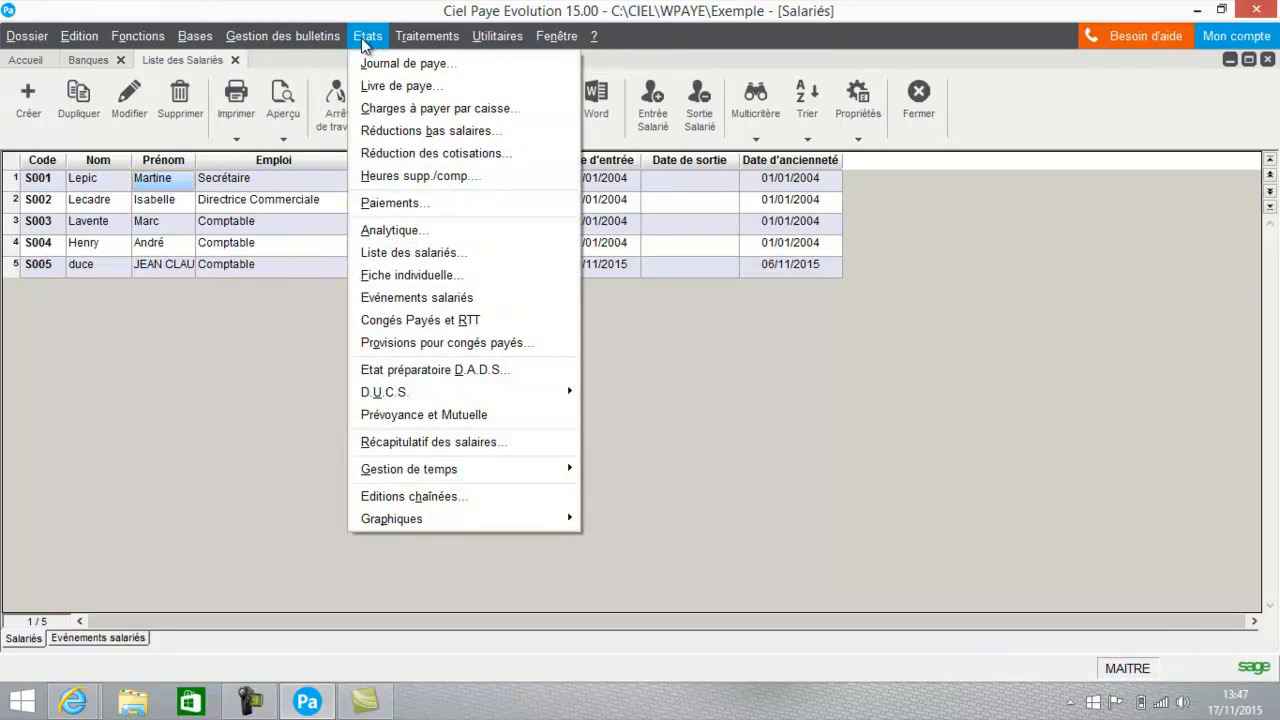
{"action": "left_click", "coordinate": [372, 202]}
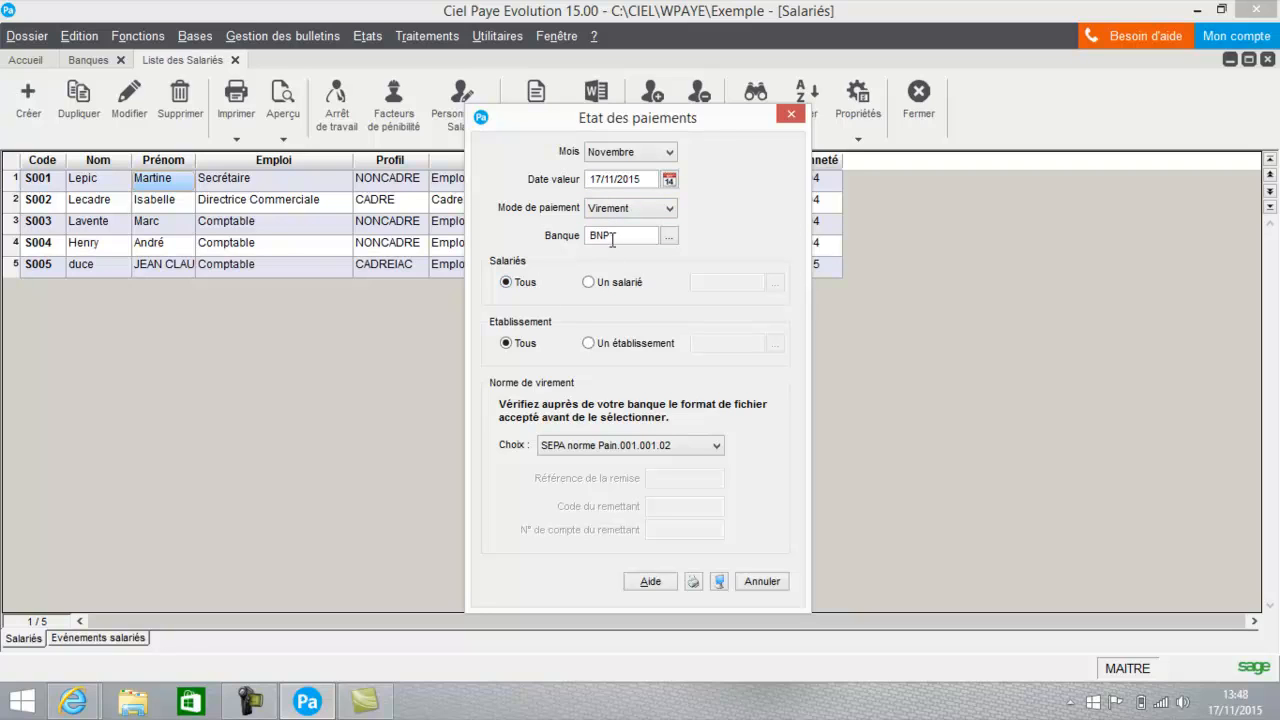
{"action": "left_click", "coordinate": [668, 235]}
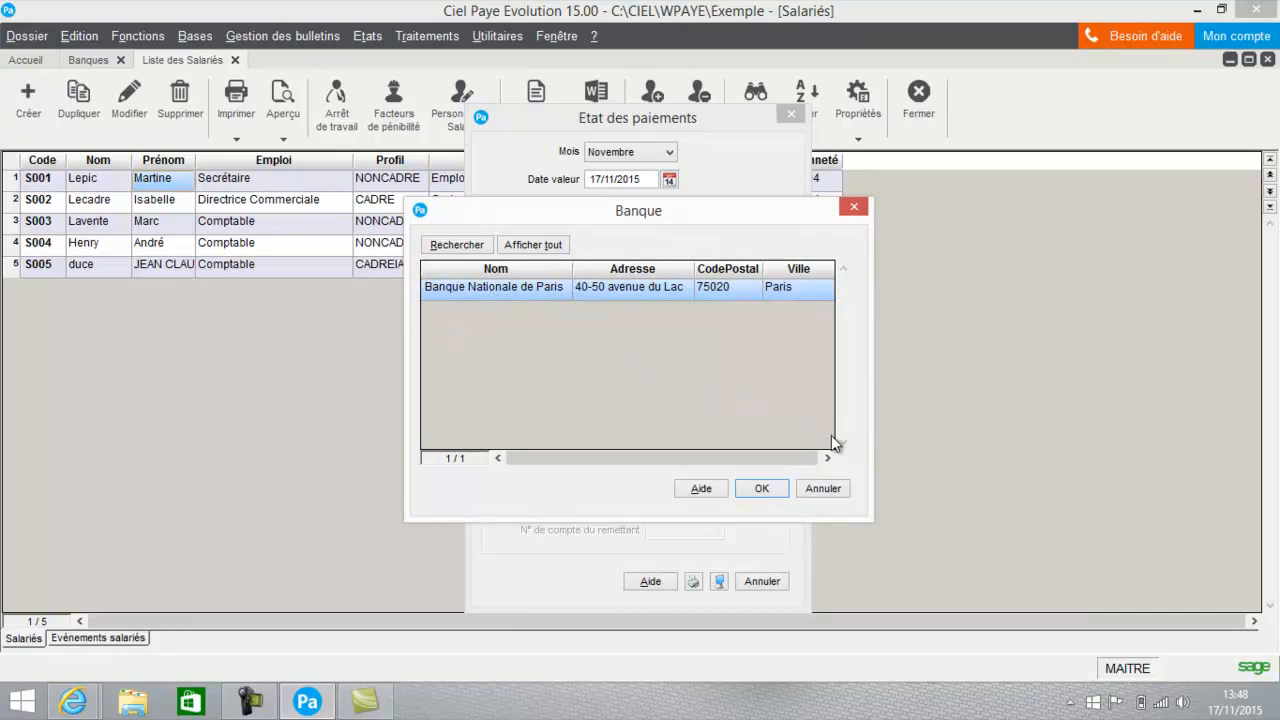
{"action": "left_click", "coordinate": [823, 488]}
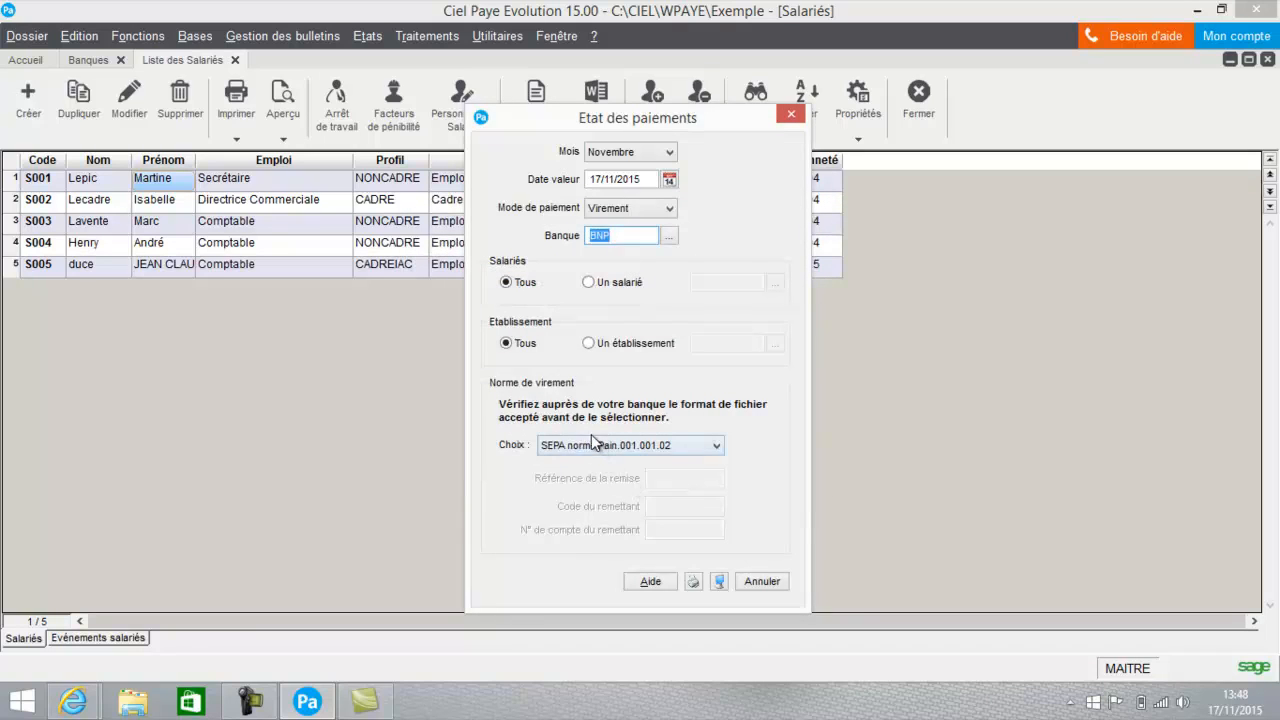
Choose the transfer standard SEPA norme Pain.001.001.02 and preview the payments report as far as the beneficiaries table.
{"action": "left_click", "coordinate": [572, 445]}
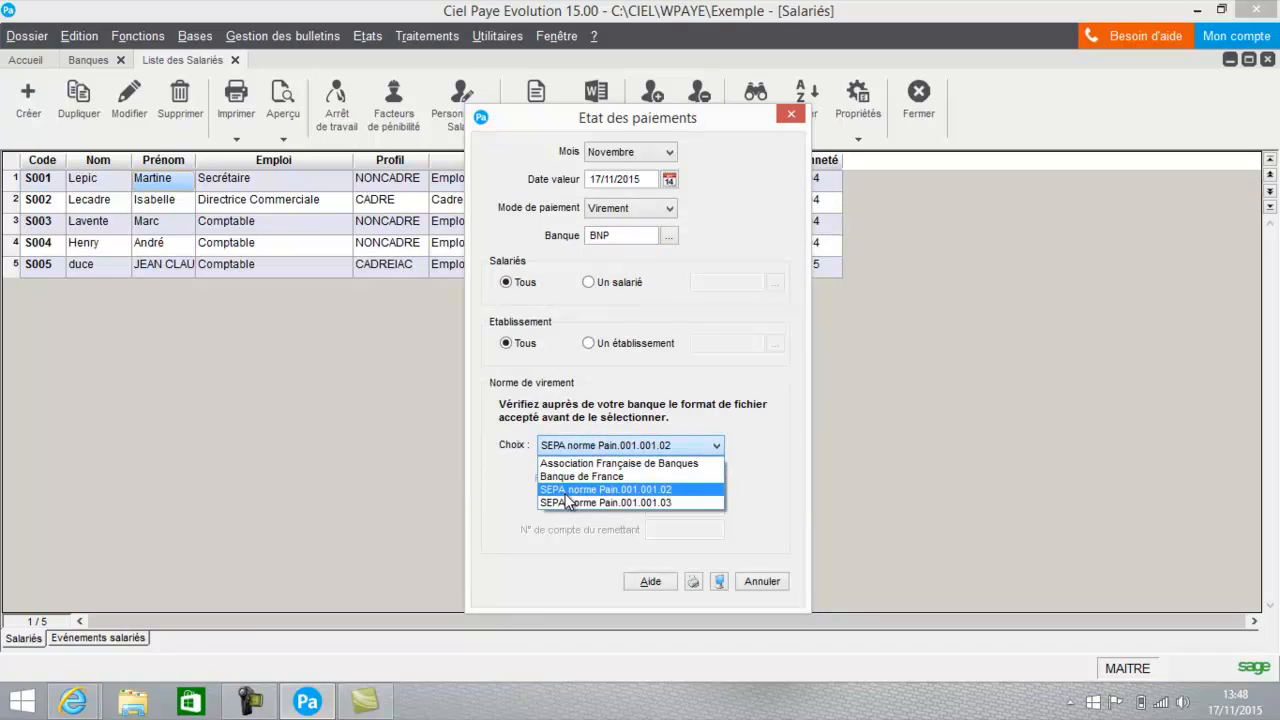
{"action": "left_click", "coordinate": [566, 492]}
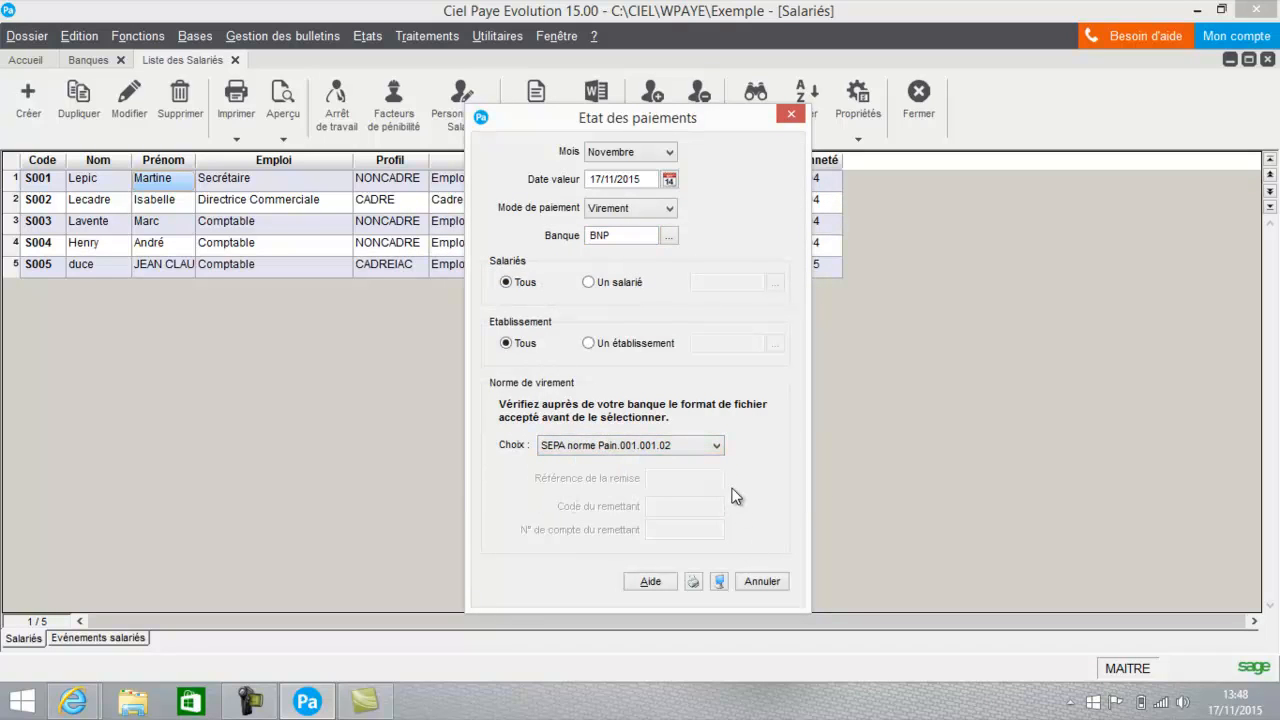
{"action": "left_click", "coordinate": [716, 582]}
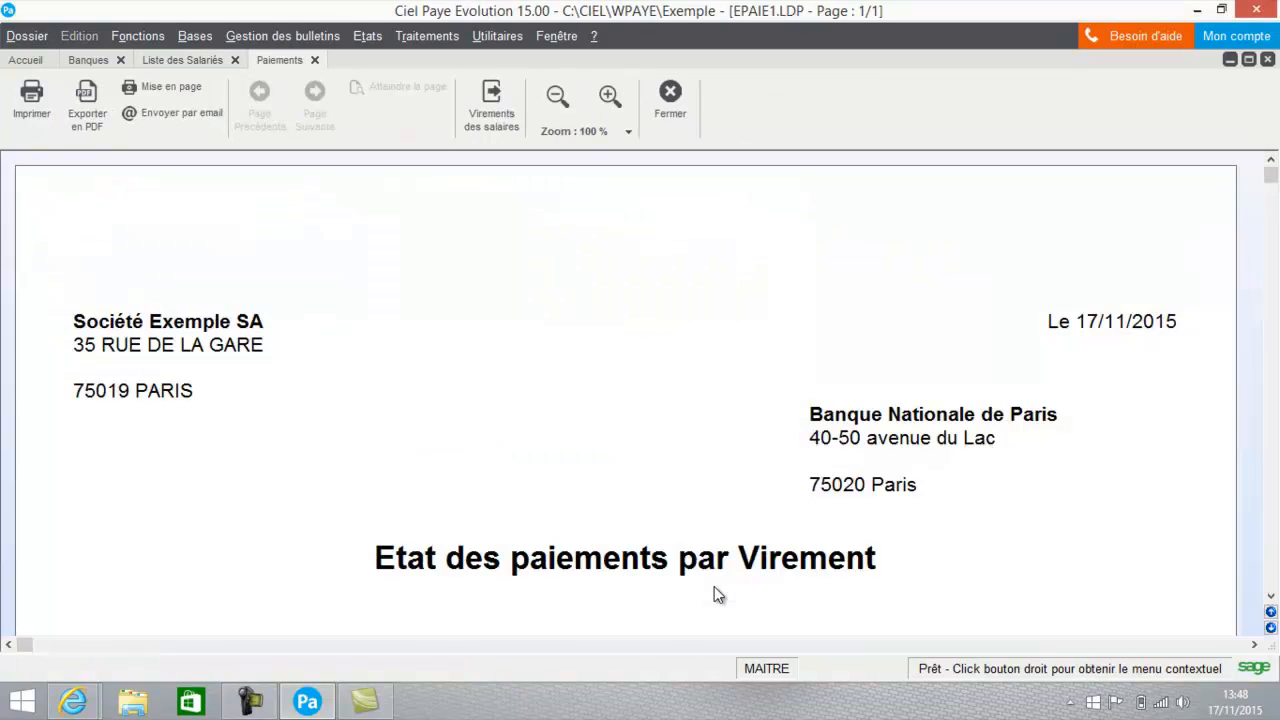
{"action": "left_click", "coordinate": [1271, 597]}
{"action": "scroll", "coordinate": [1271, 597], "scroll_direction": "down", "scroll_amount": 8}
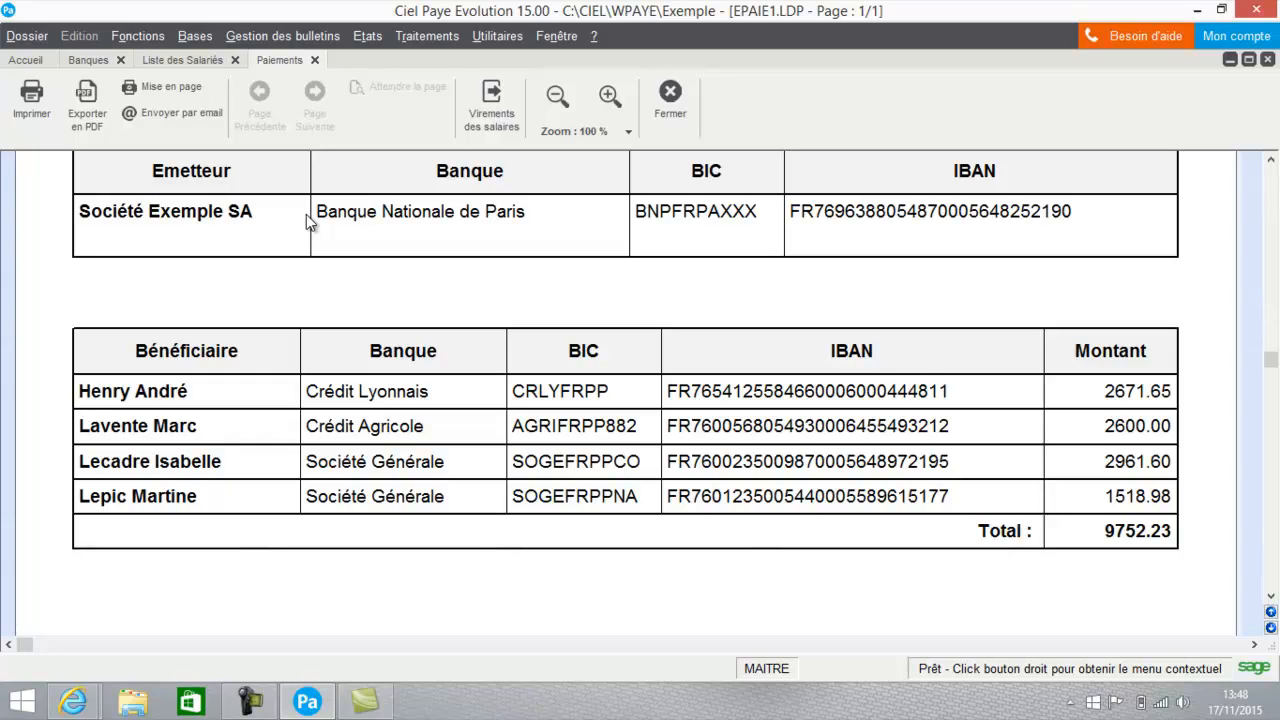
Generate the salary transfer order as a file named VIREMENT.xml, saved on the desktop.
{"action": "left_click", "coordinate": [480, 115]}
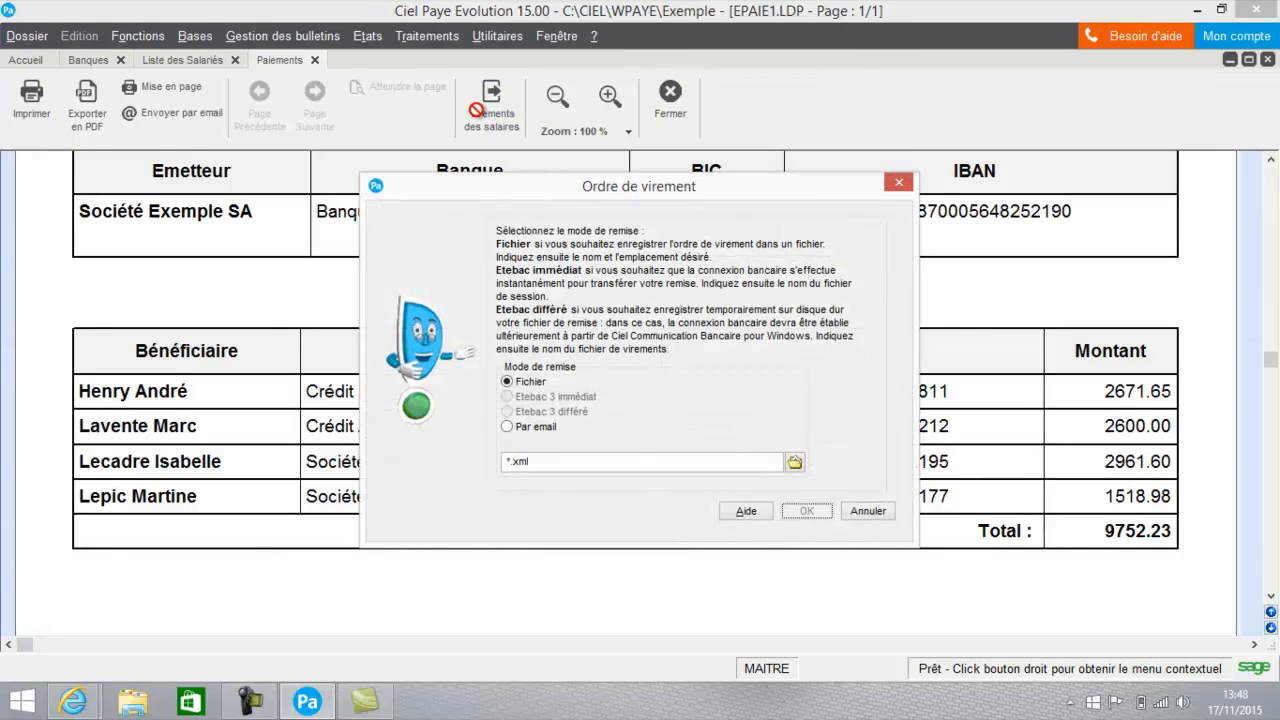
{"action": "left_click", "coordinate": [507, 457]}
{"action": "key", "text": "BackSpace"}
{"action": "type", "text": "VIREMENT"}
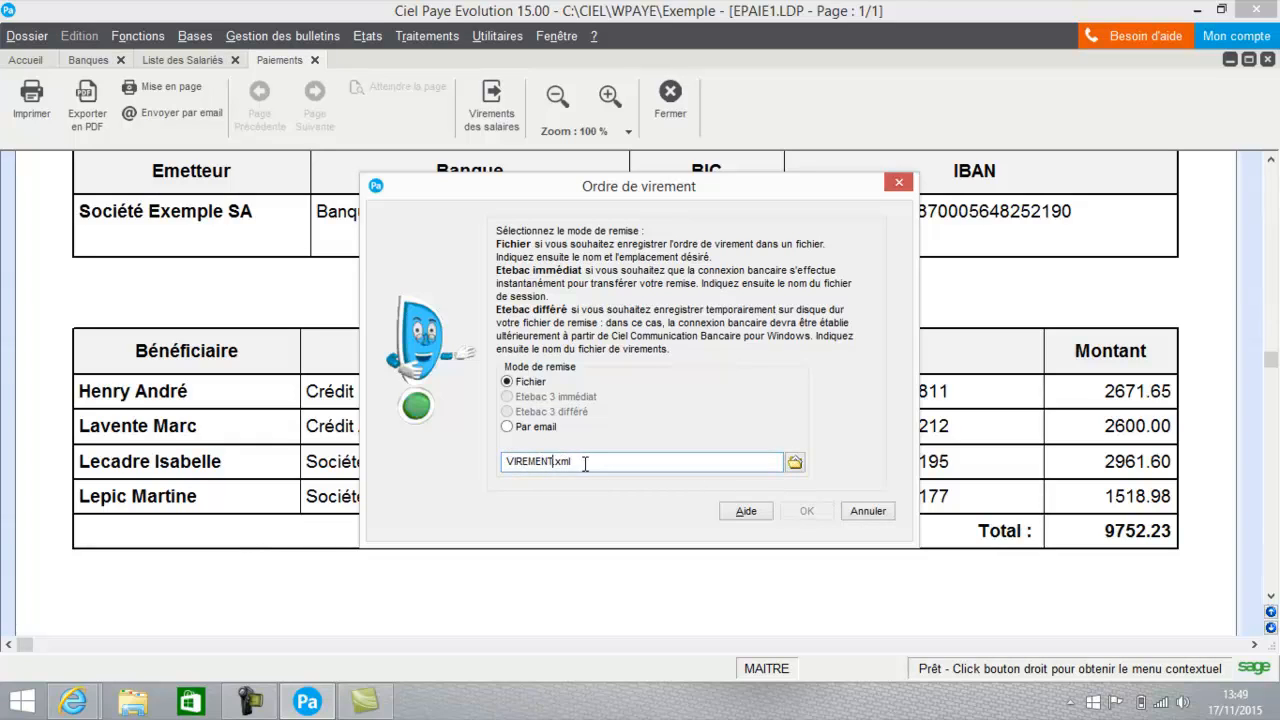
{"action": "left_click", "coordinate": [795, 461]}
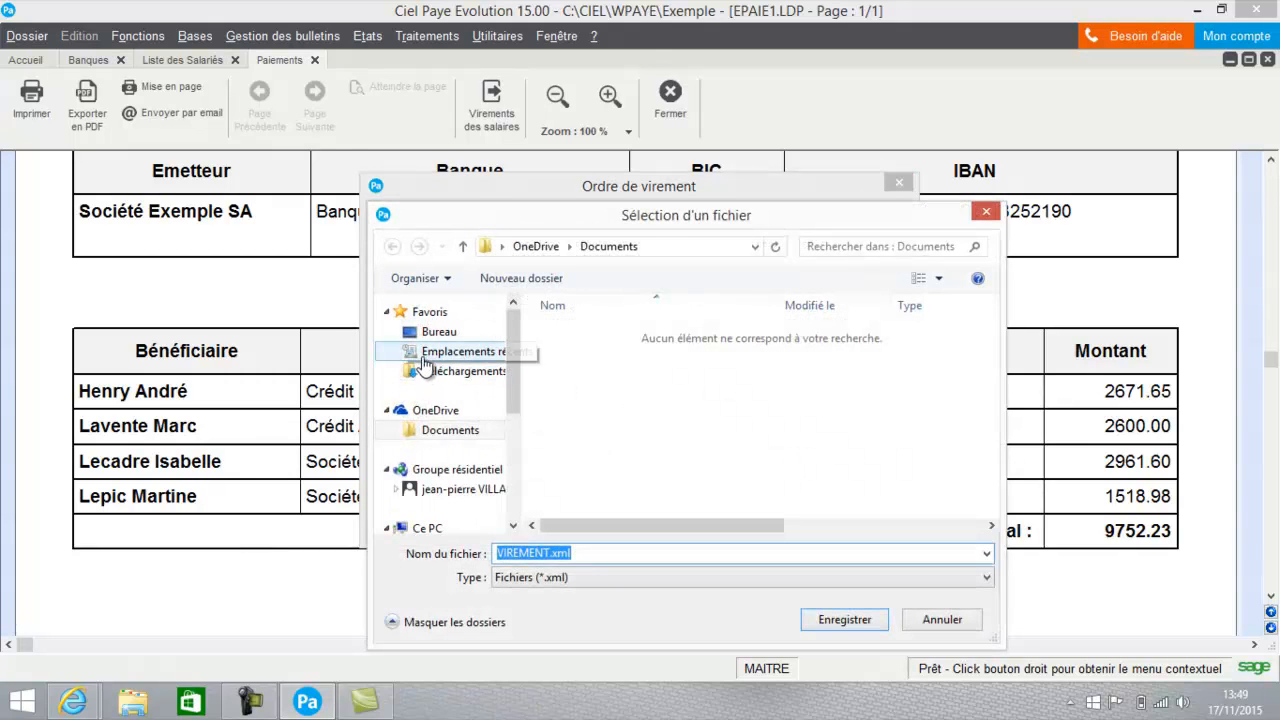
{"action": "left_click", "coordinate": [432, 337]}
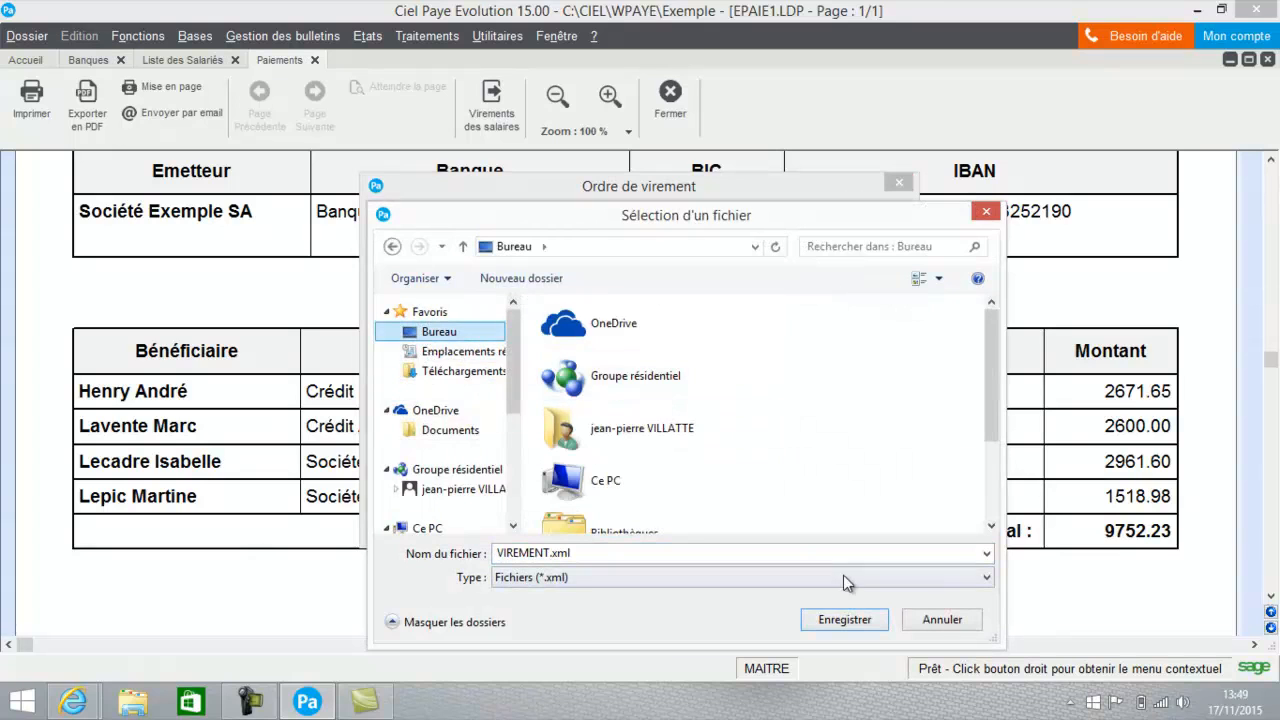
{"action": "left_click", "coordinate": [845, 619]}
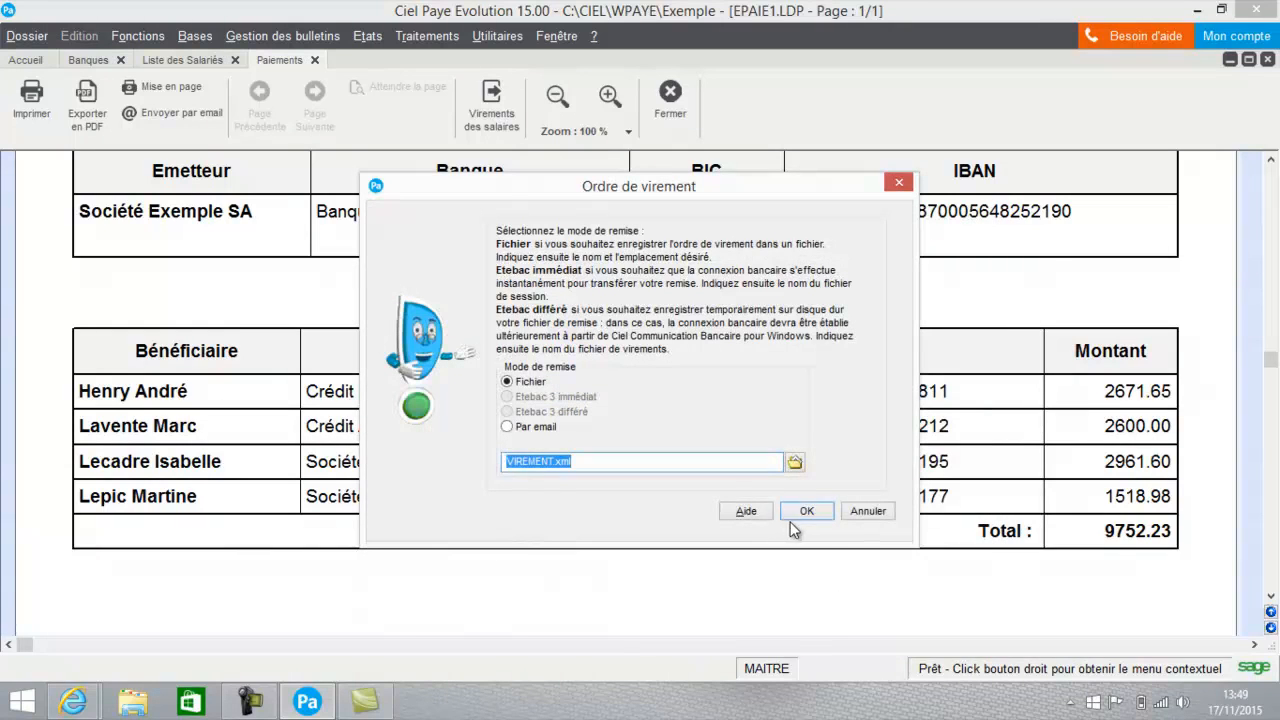
{"action": "left_click", "coordinate": [818, 511]}
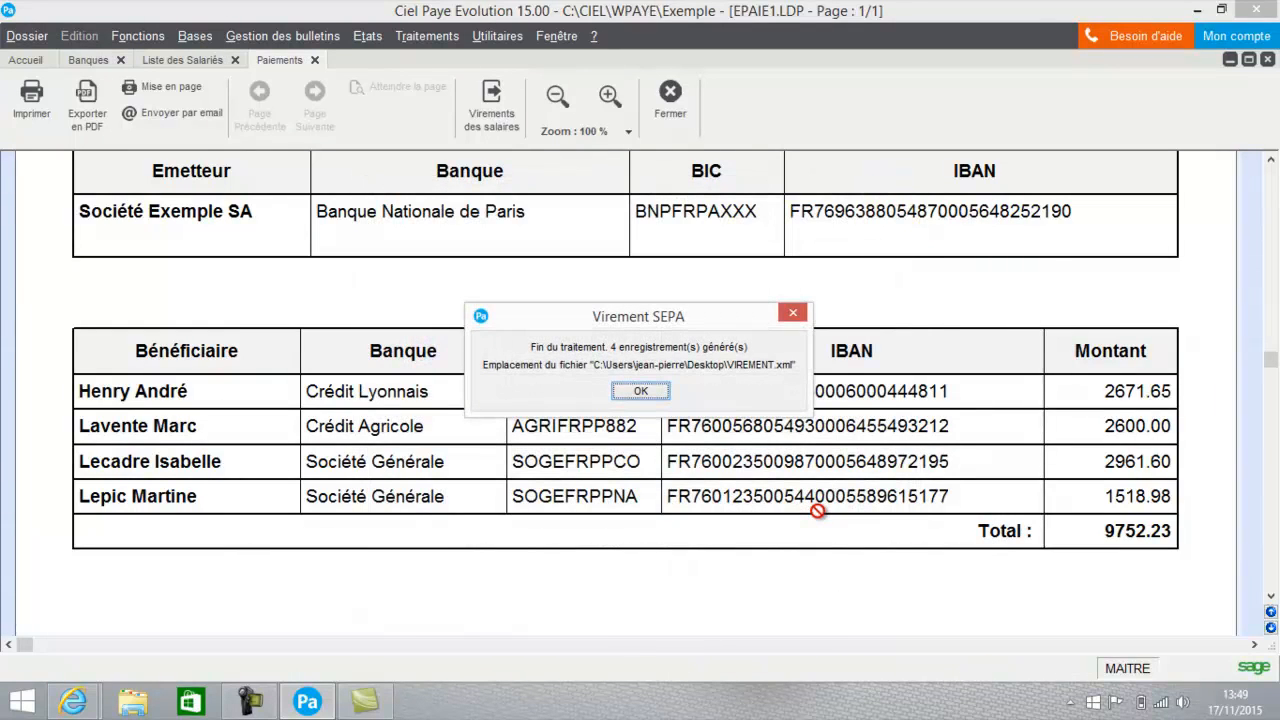
{"action": "left_click", "coordinate": [620, 388]}
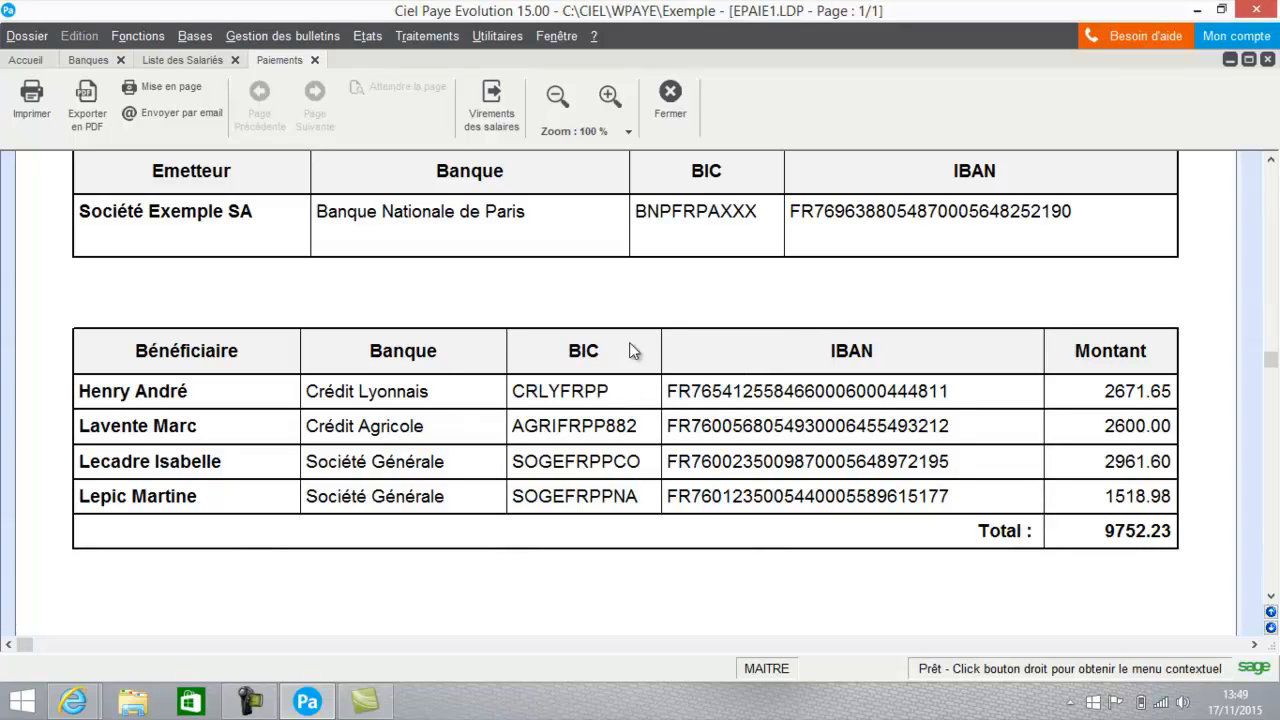
Close the payments report preview and reopen the payments report settings.
{"action": "left_click", "coordinate": [668, 84]}
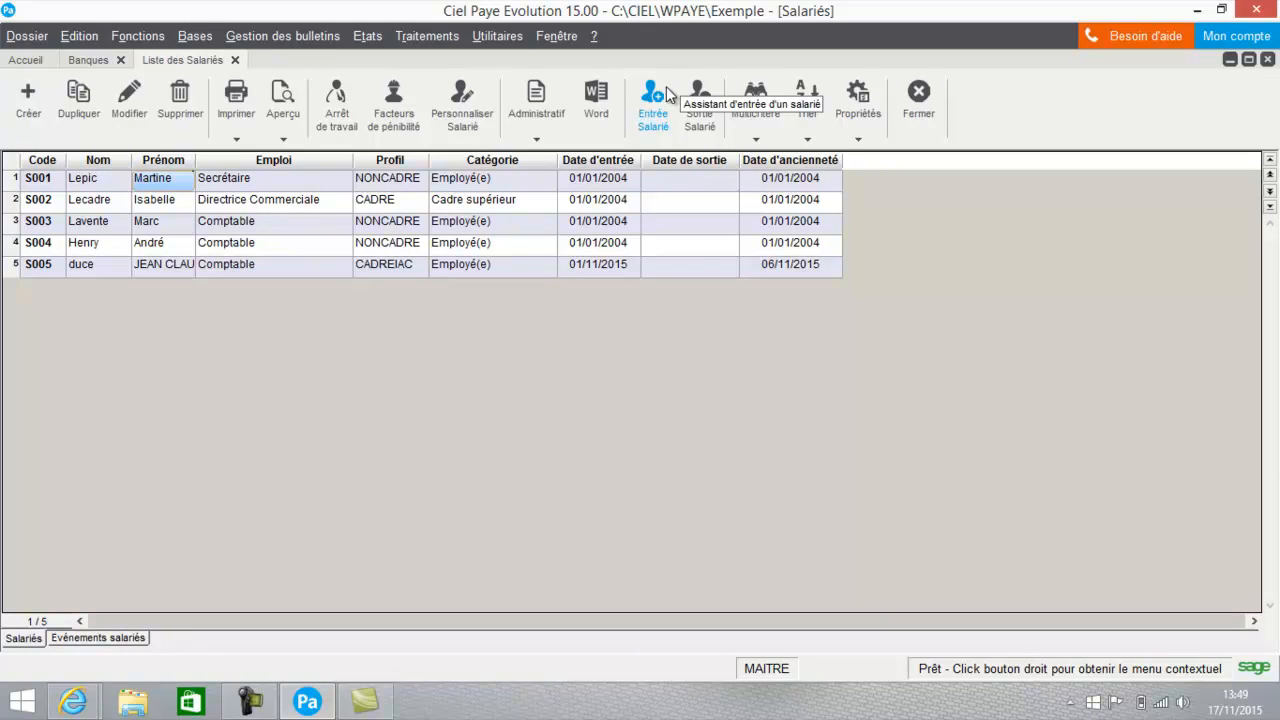
{"action": "left_click", "coordinate": [364, 36]}
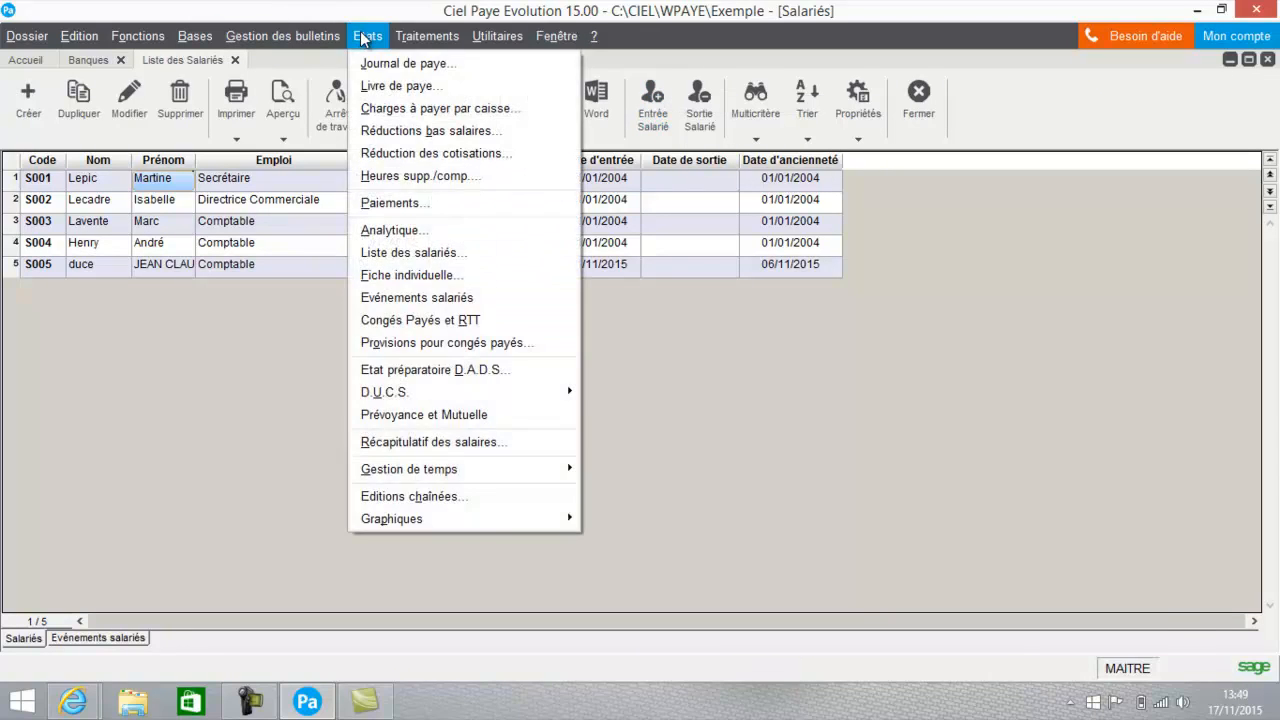
{"action": "left_click", "coordinate": [371, 204]}
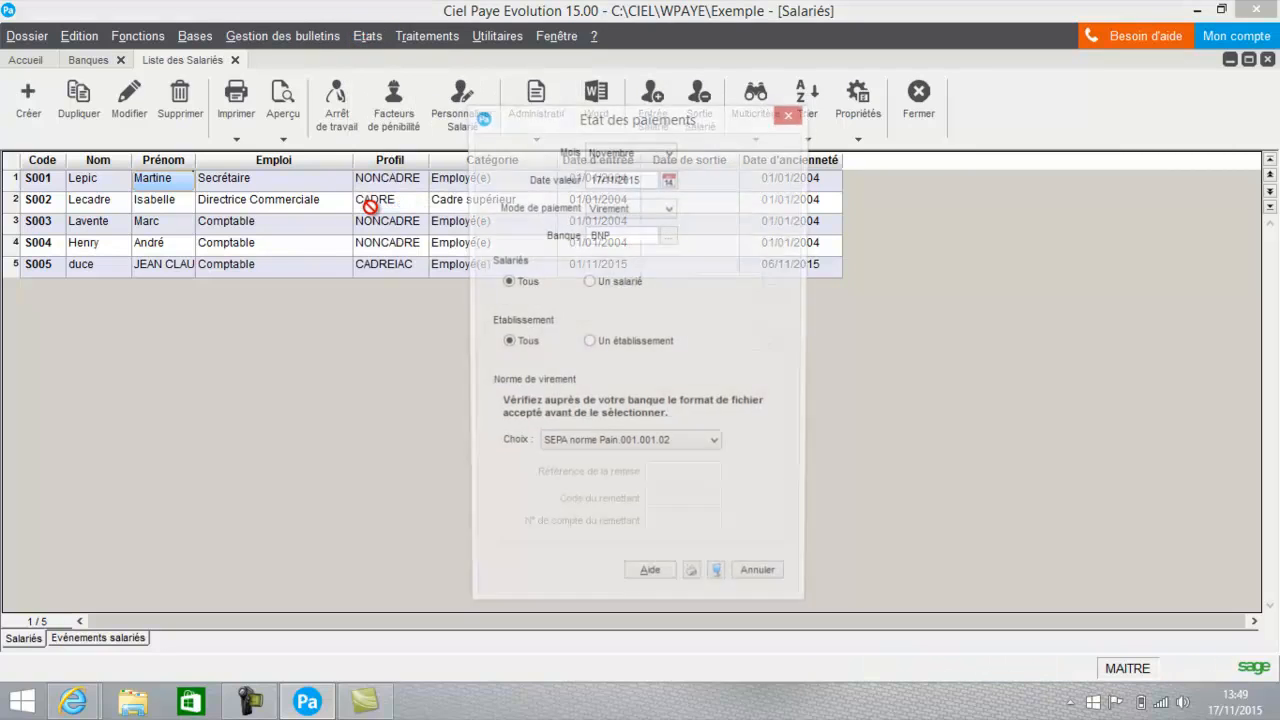